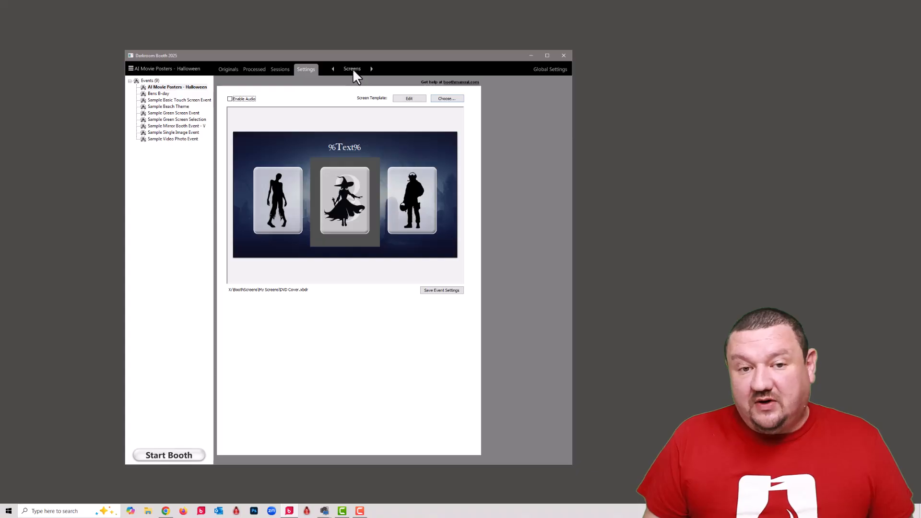
Step: Open the template chooser from the AI Movie Posters - Halloween event's Output settings
left_click(353, 68)
left_click(432, 99)
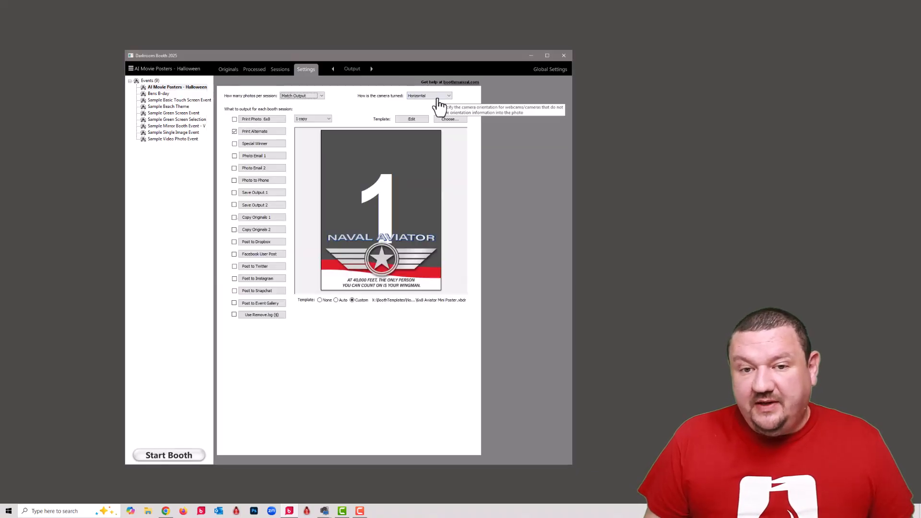
left_click(446, 120)
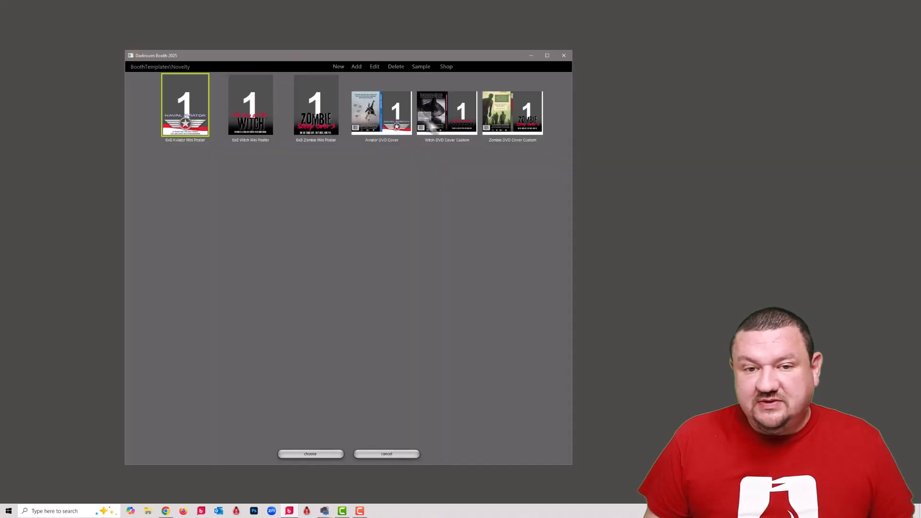
Step: Examine the AI effect and prompt on the photo in the 6x8 Aviator Mini Poster template, leaving it unchanged
double_click(178, 105)
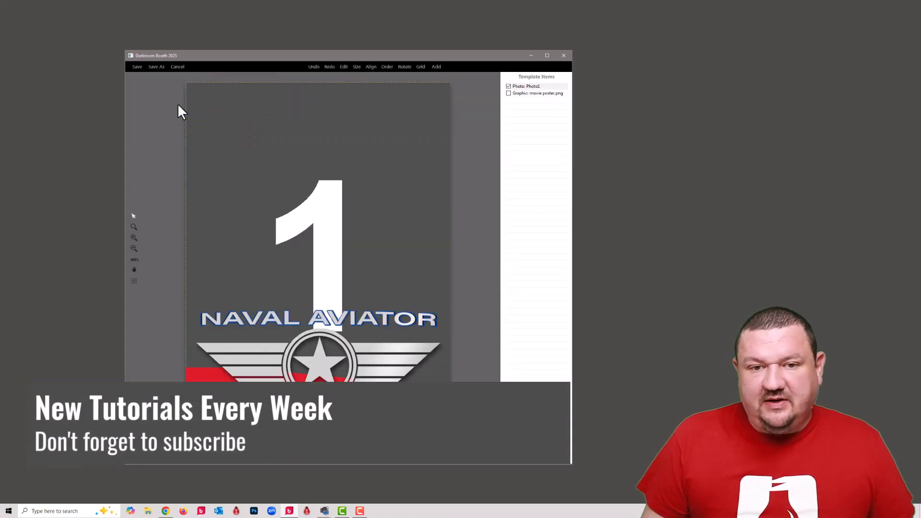
double_click(527, 88)
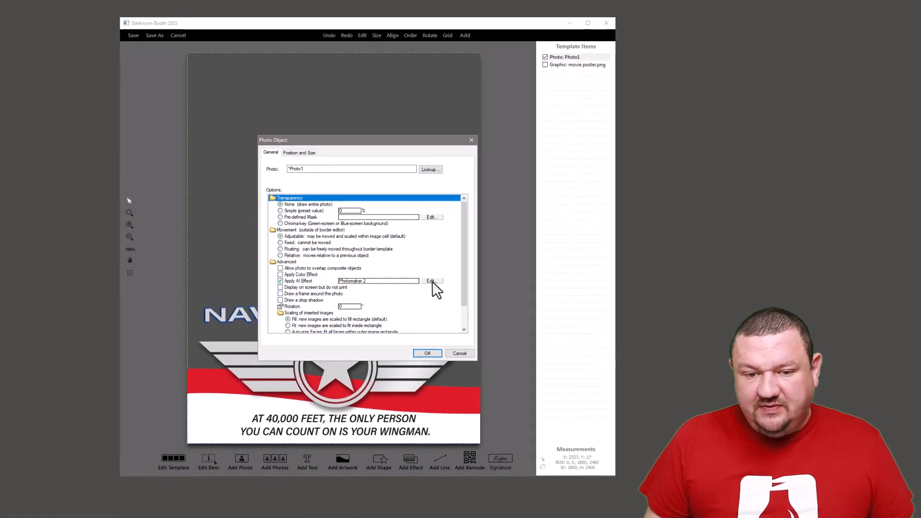
left_click(432, 281)
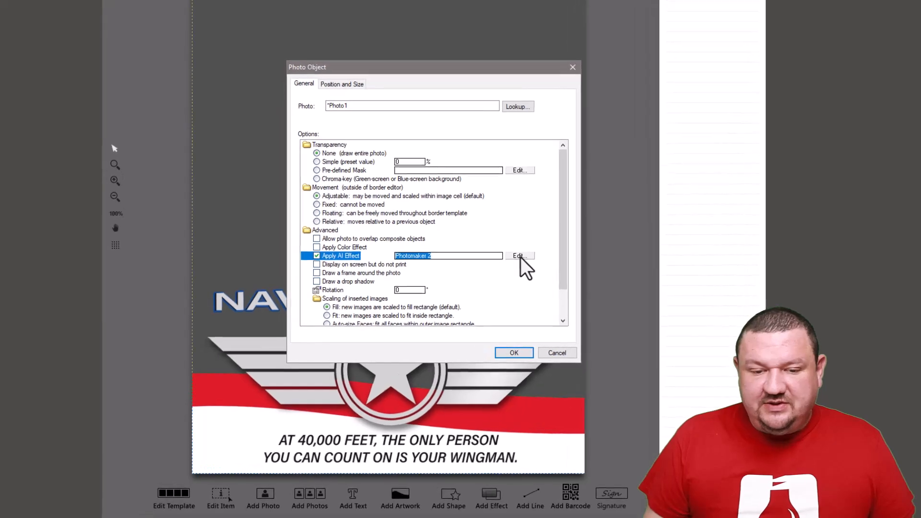
left_click(521, 257)
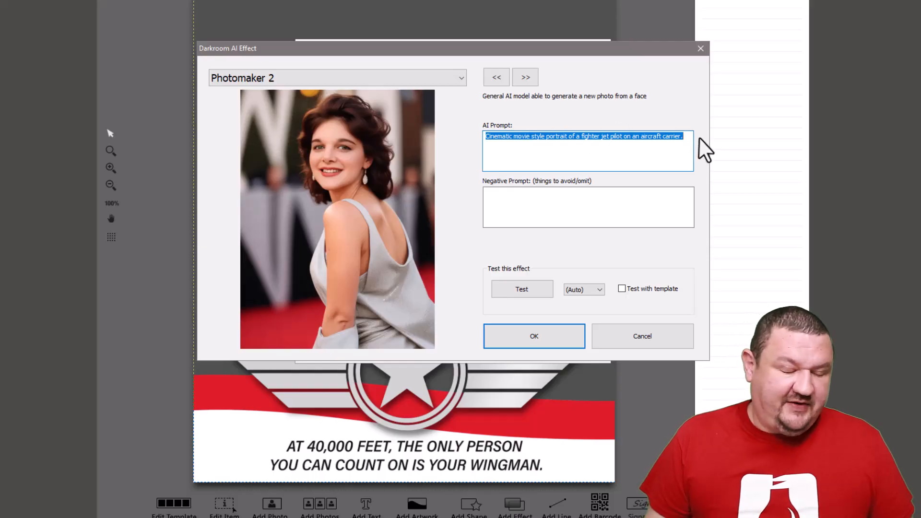
left_click(638, 344)
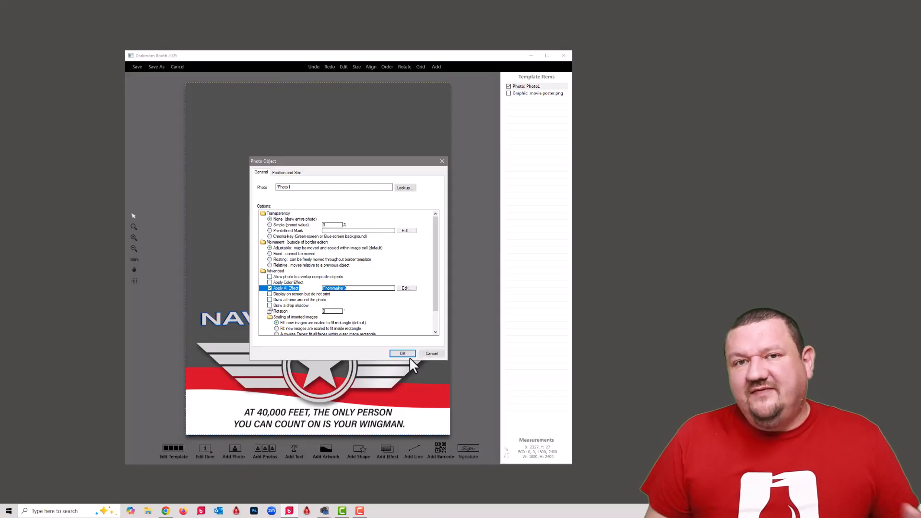
left_click(434, 355)
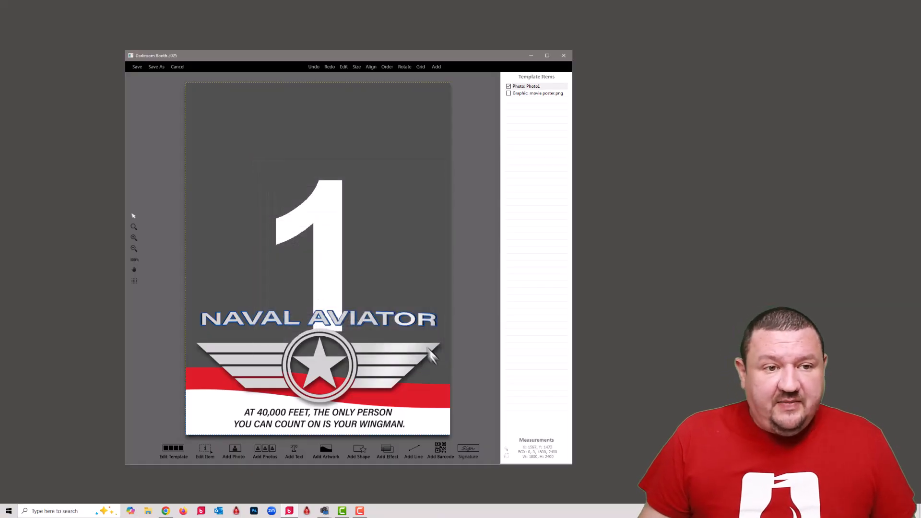
left_click(178, 67)
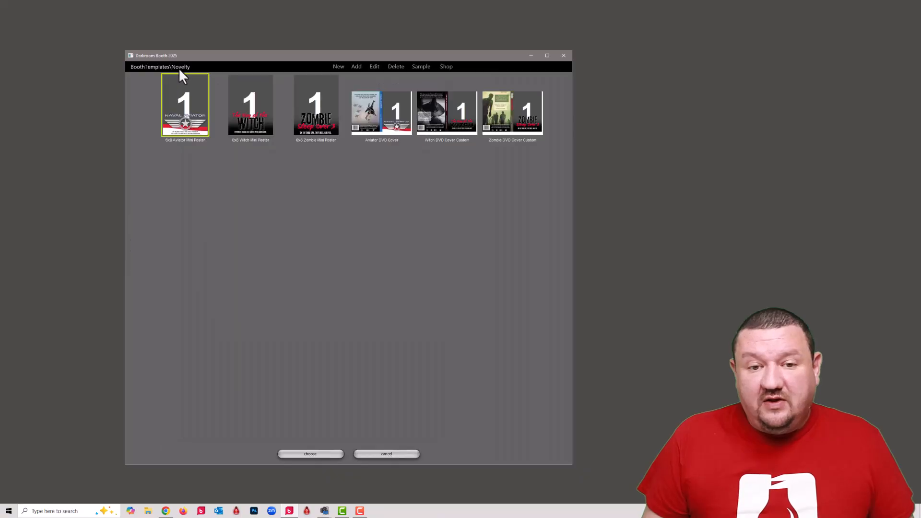
Step: Examine the AI effect and prompt on the photo in the 6x8 Witch Mini Poster template, leaving it unchanged
double_click(262, 120)
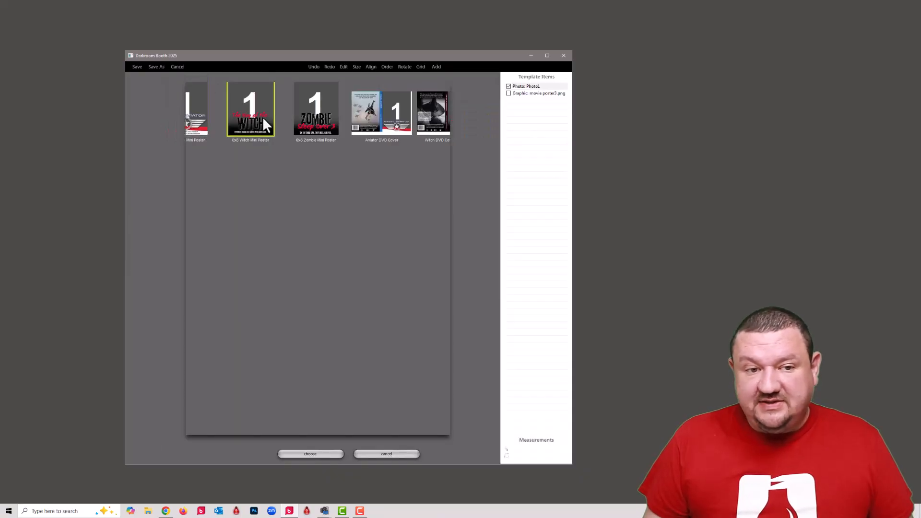
double_click(529, 87)
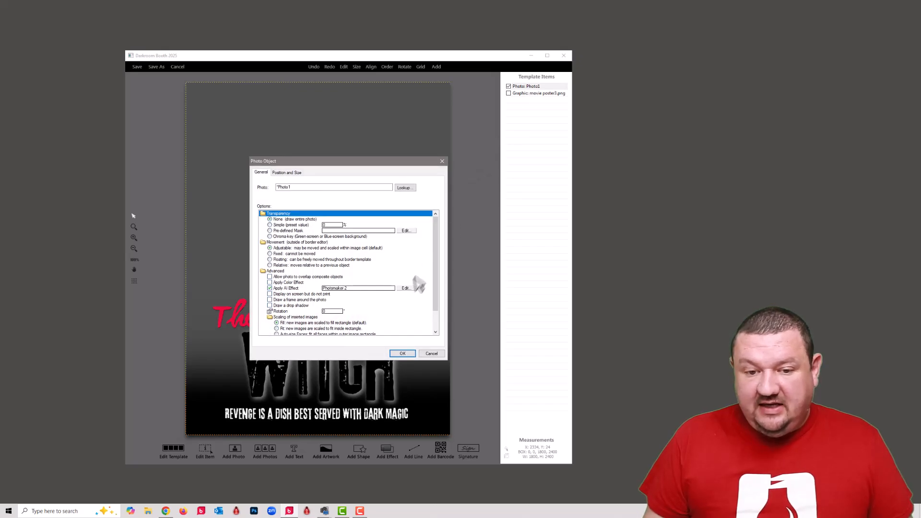
left_click(406, 288)
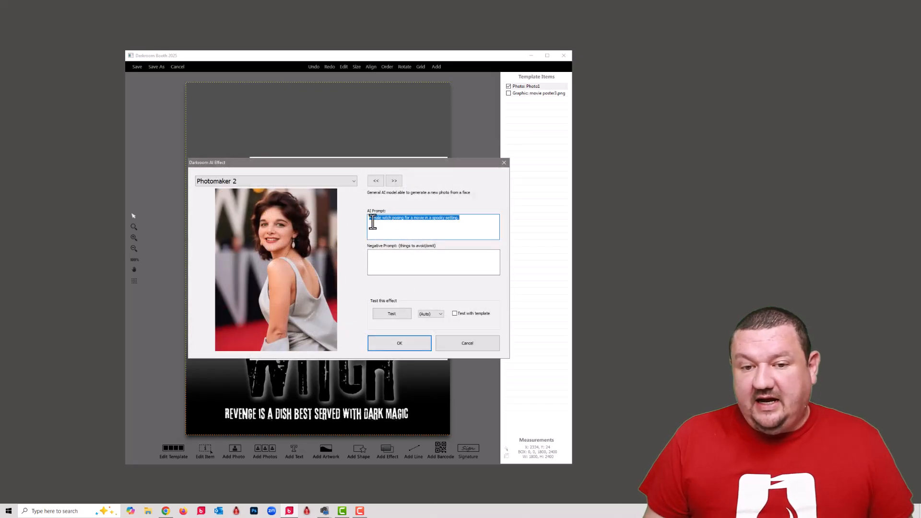
left_click(469, 347)
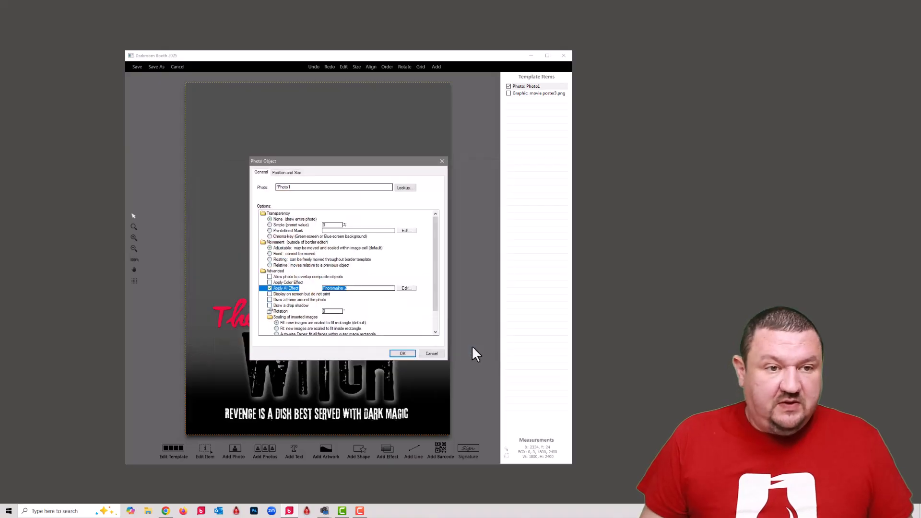
left_click(425, 353)
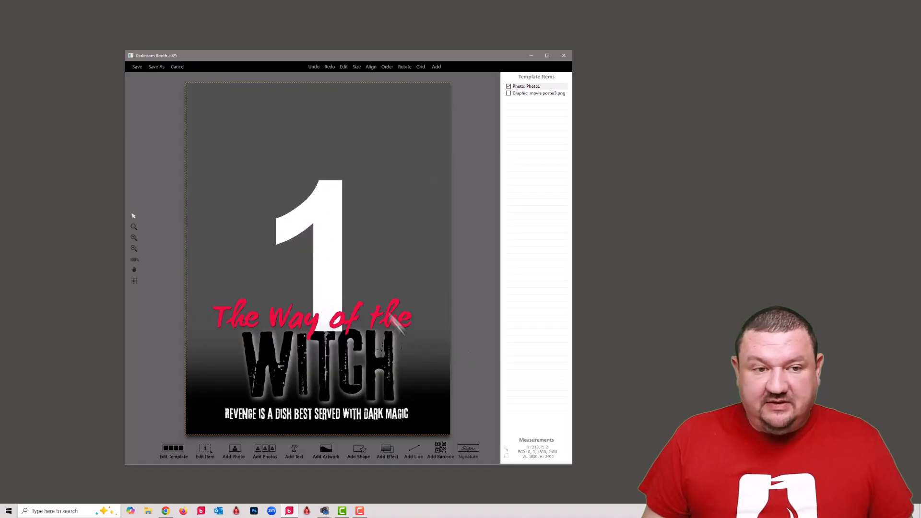
left_click(178, 67)
Step: Examine the AI prompt on the photo in the 6x8 Zombie Mini Poster template, discard any changes and leave the template chooser
double_click(327, 121)
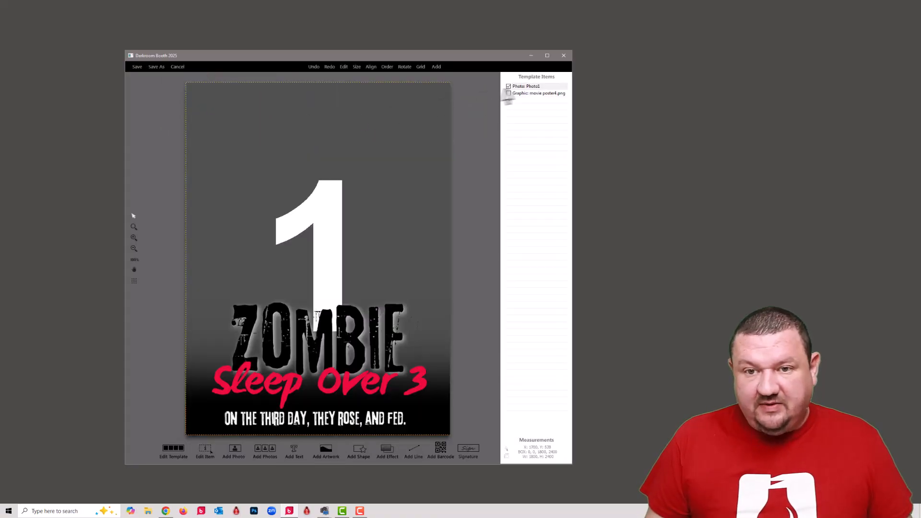
double_click(527, 87)
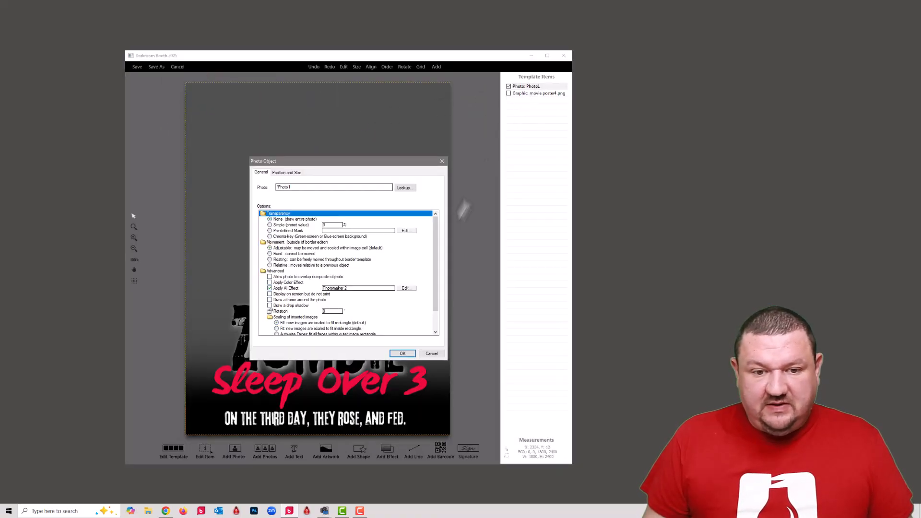
left_click(405, 289)
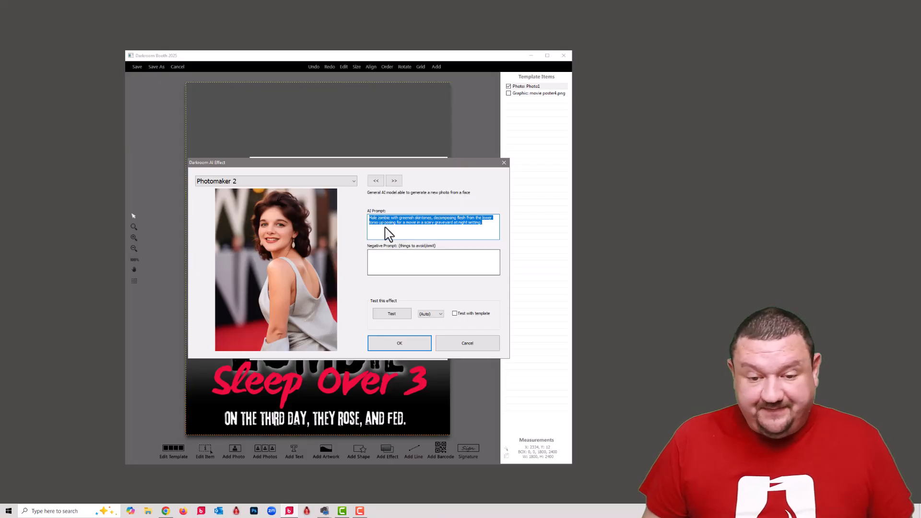
left_click(411, 348)
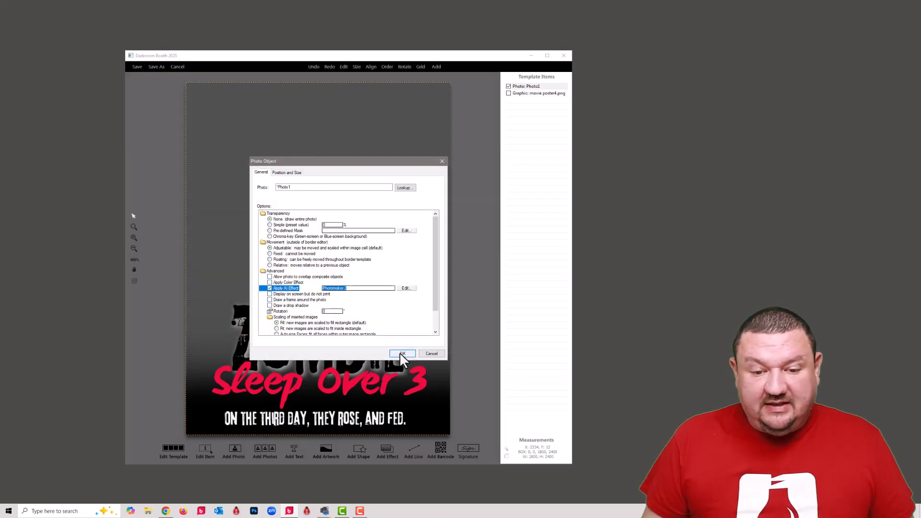
left_click(401, 353)
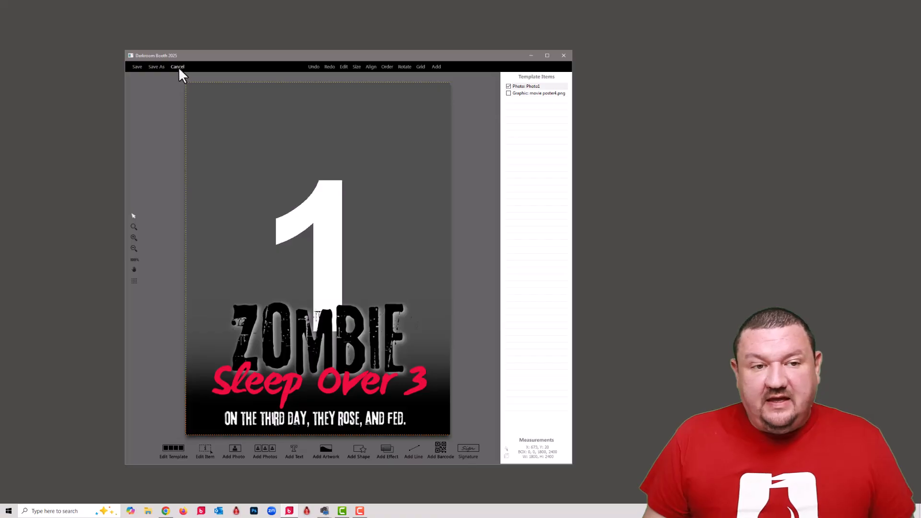
left_click(177, 67)
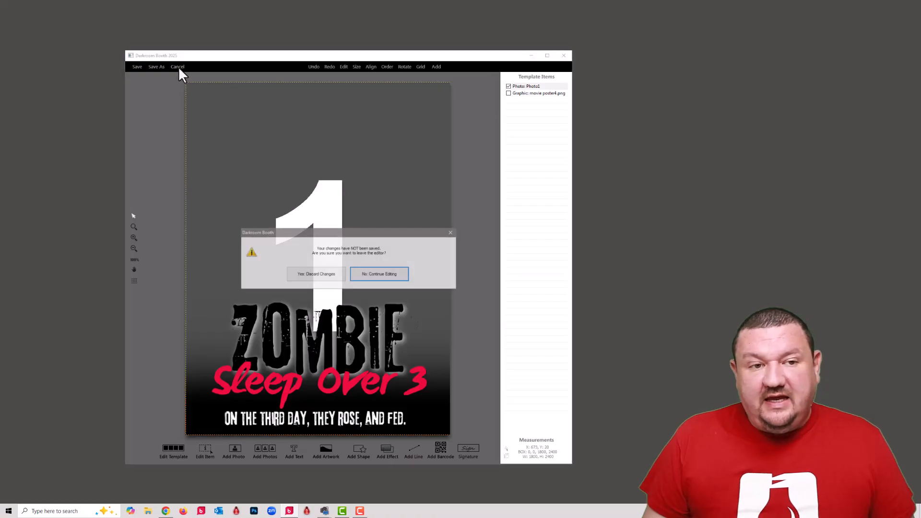
left_click(324, 276)
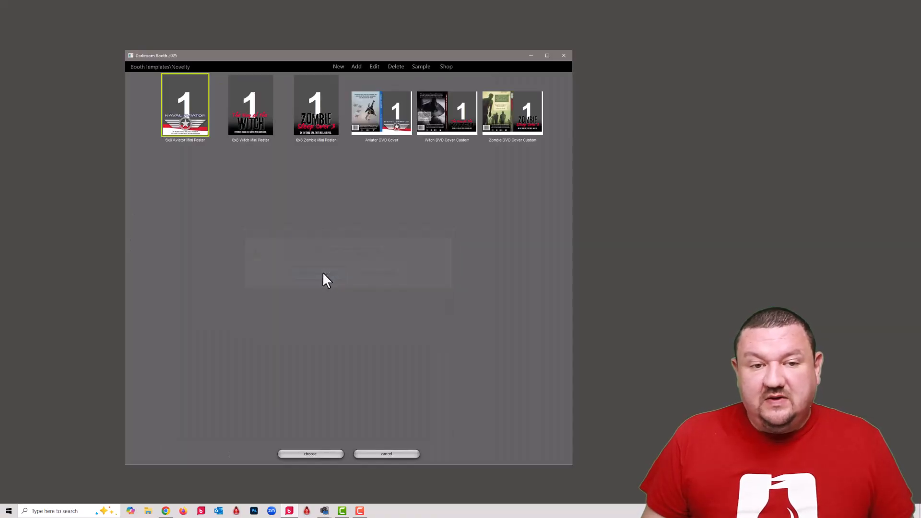
left_click(383, 455)
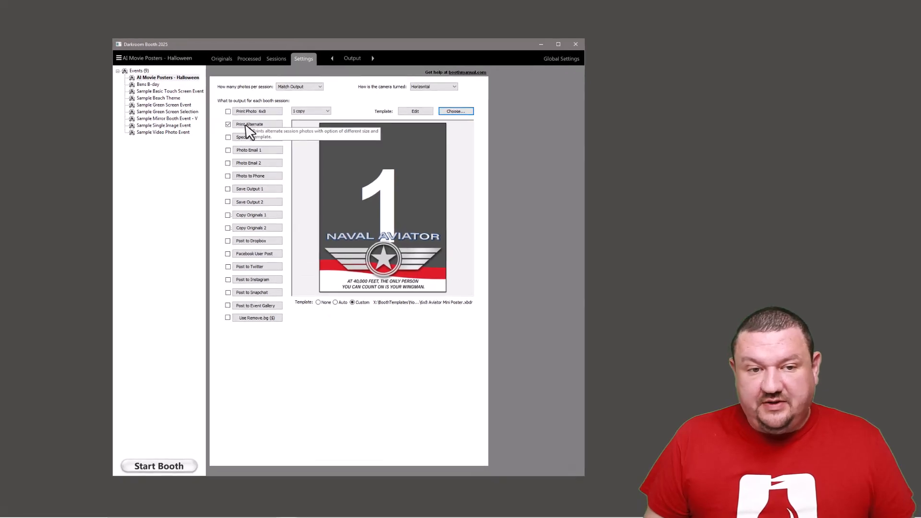
Step: Review the Print Alternate output's prompt options and template list without changing them
left_click(248, 124)
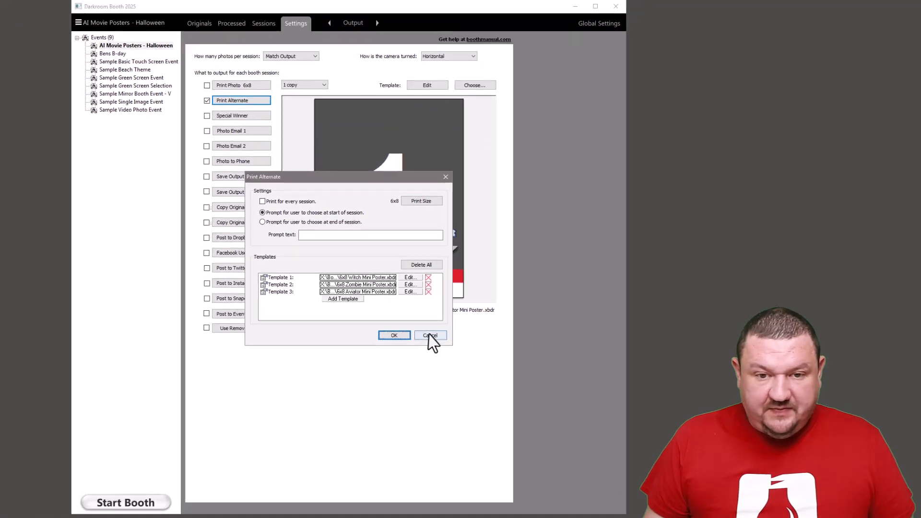
left_click(458, 361)
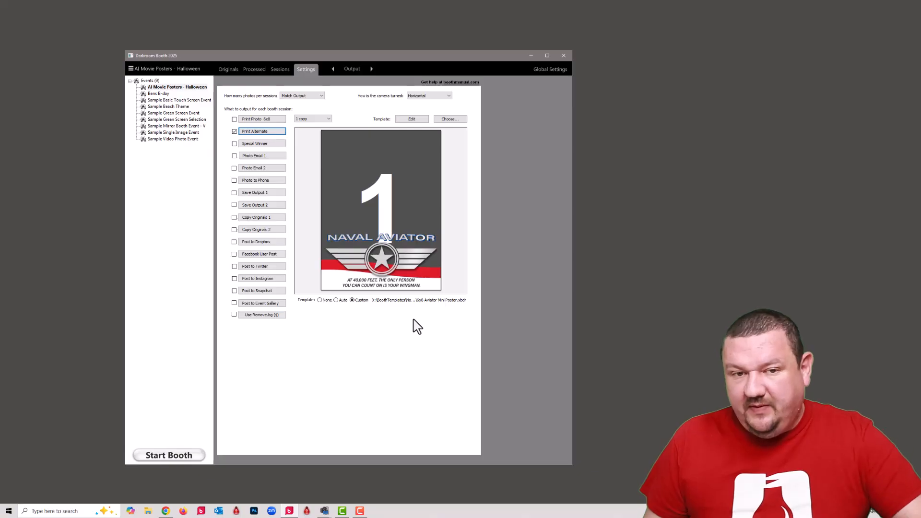
Step: Open the event's screen template for editing and inspect the booth command assigned to the witch graphic
left_click(348, 68)
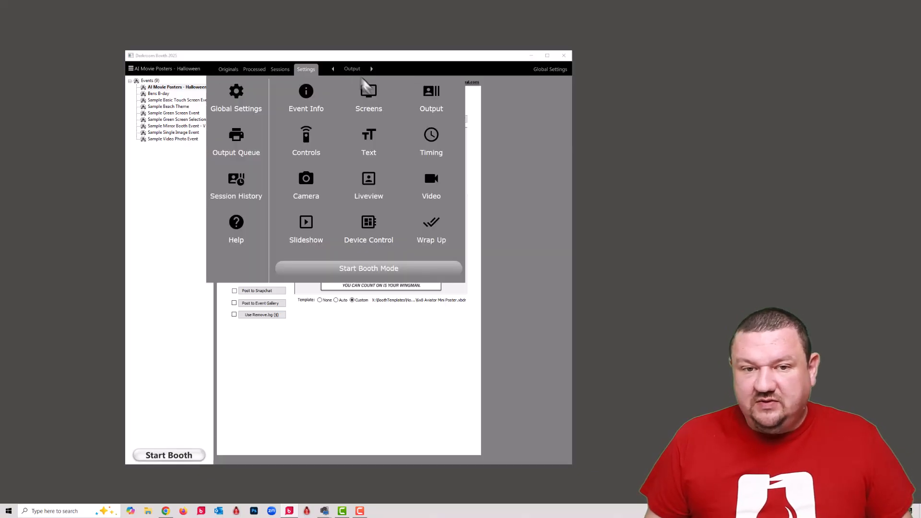
left_click(389, 100)
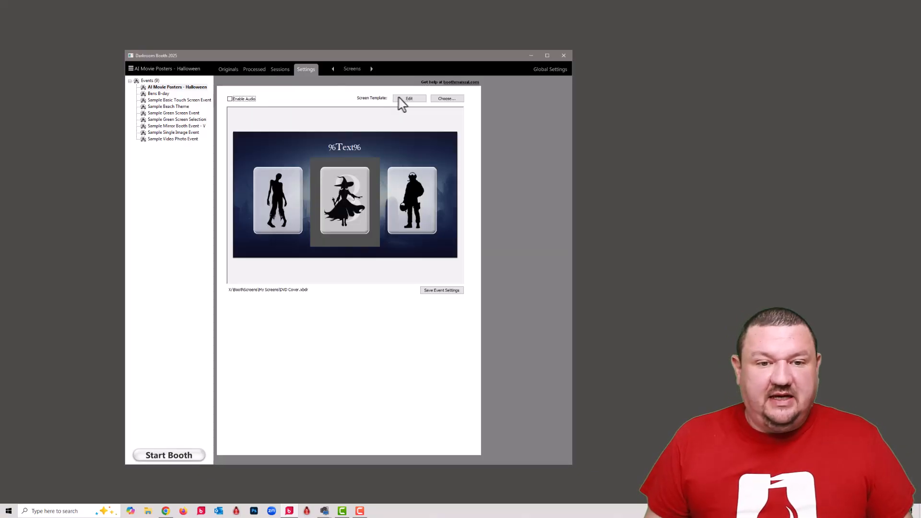
left_click(411, 99)
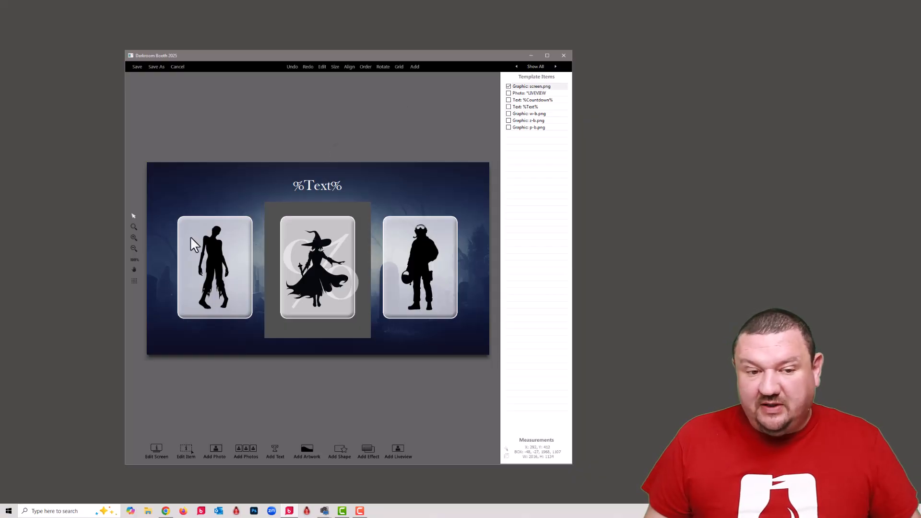
double_click(307, 245)
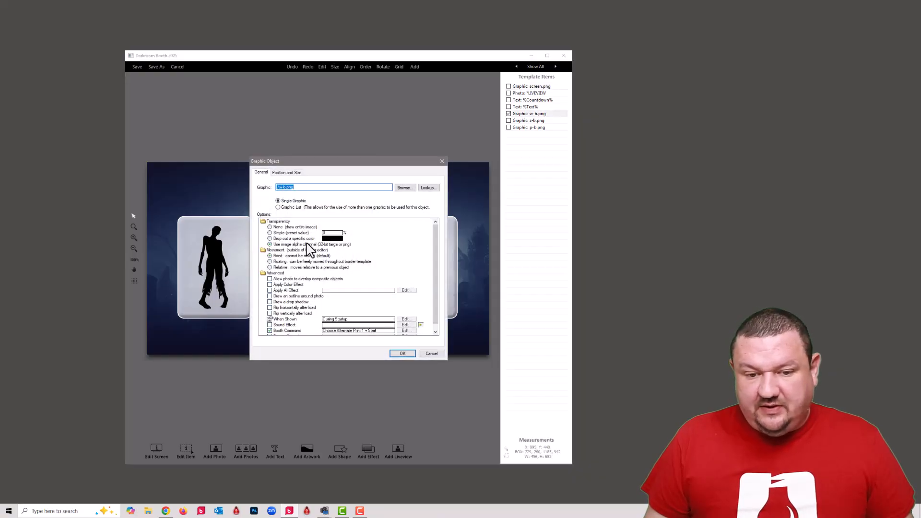
left_click(405, 331)
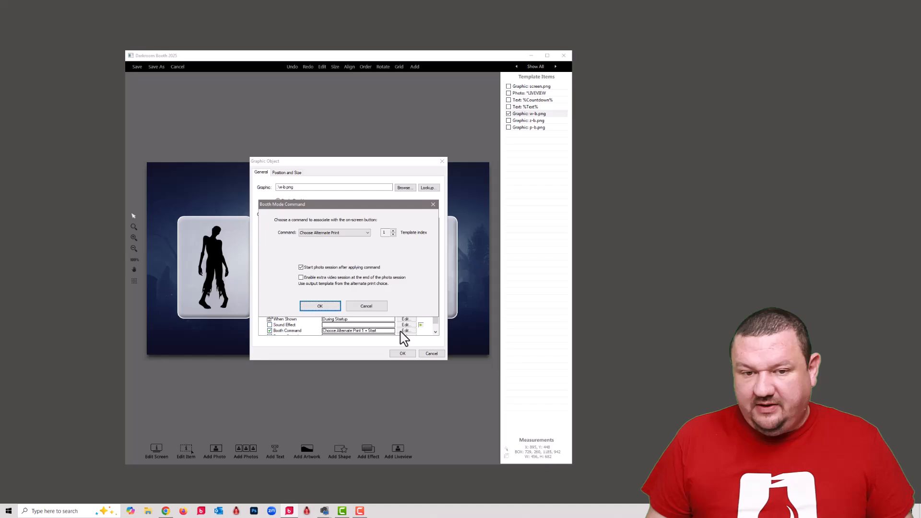
left_click(373, 308)
left_click(431, 354)
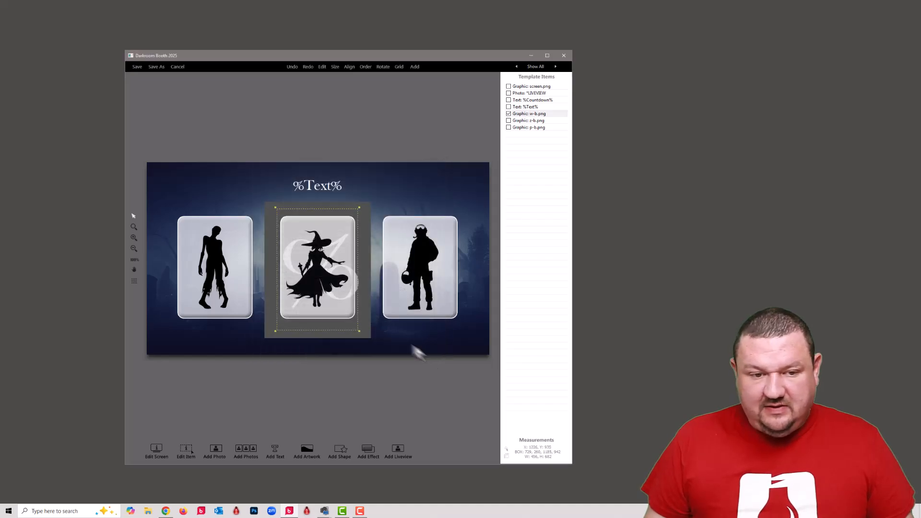
Step: Inspect the booth command assigned to the zombie graphic on the screen template, leaving its properties unchanged
double_click(232, 258)
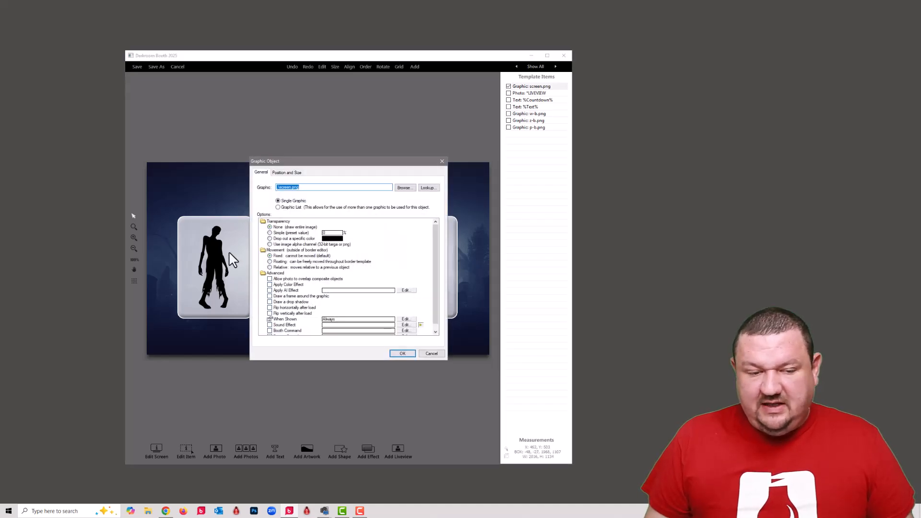
left_click(432, 354)
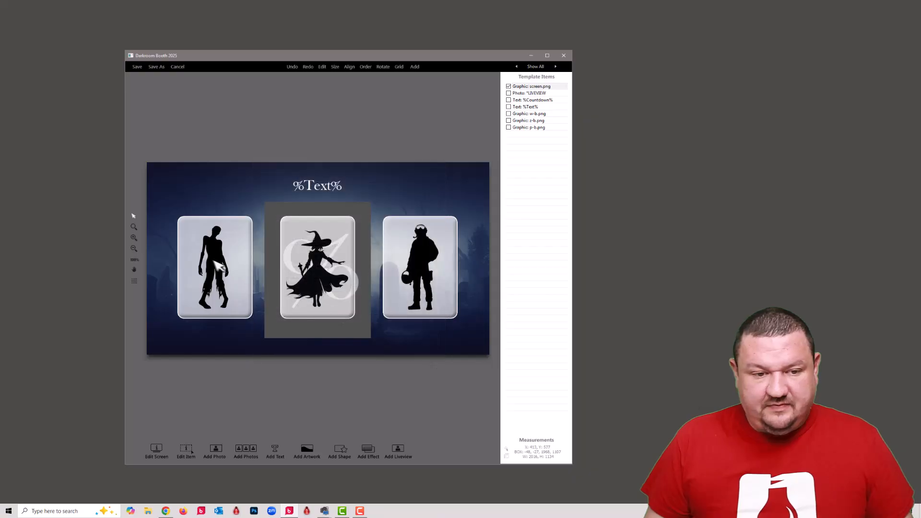
left_click(213, 260)
double_click(211, 258)
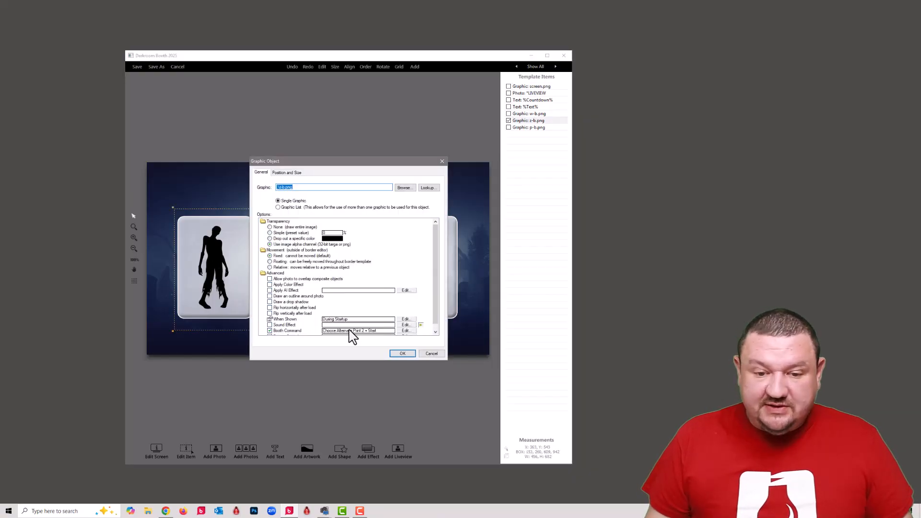
left_click(428, 354)
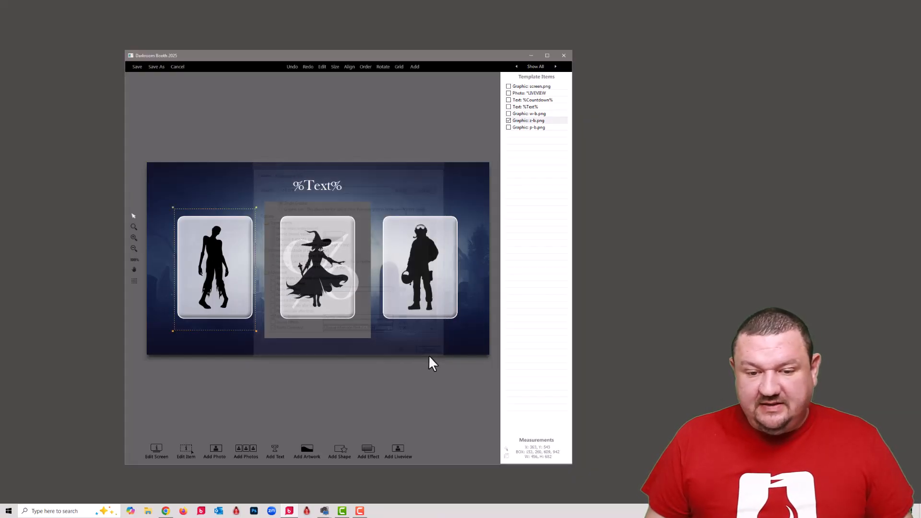
Step: Inspect the booth command assigned to the pilot graphic, and leave the screen template editor without saving
double_click(429, 279)
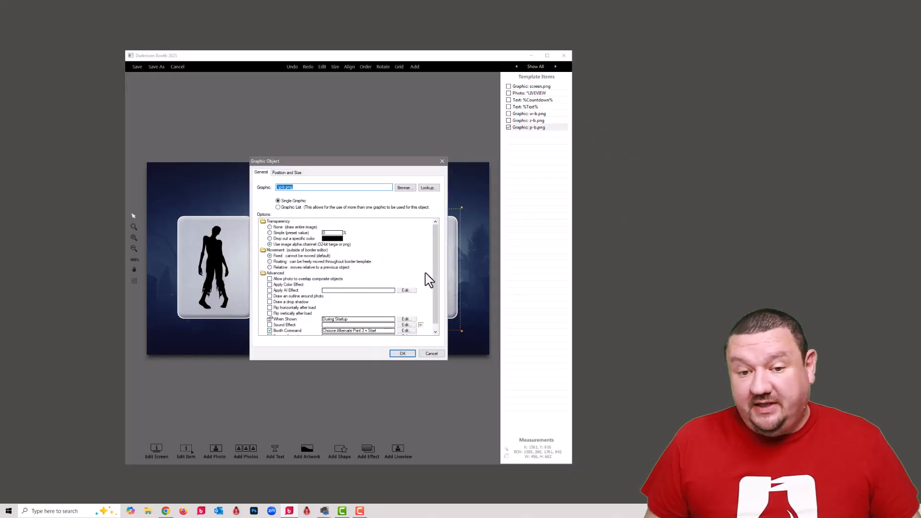
left_click(431, 352)
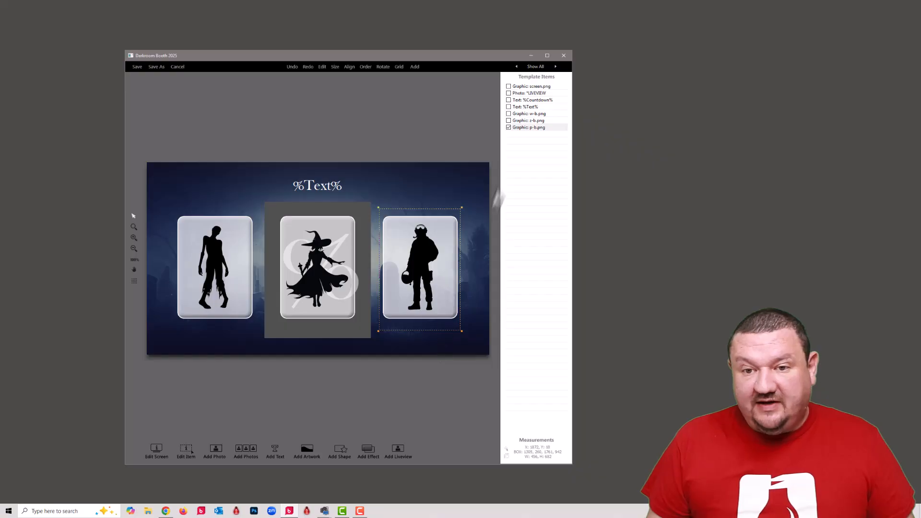
left_click(528, 113)
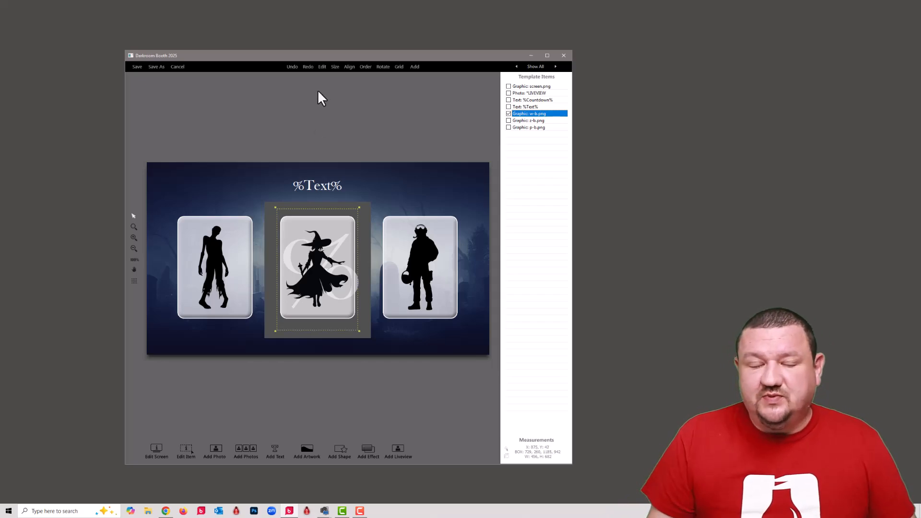
left_click(186, 66)
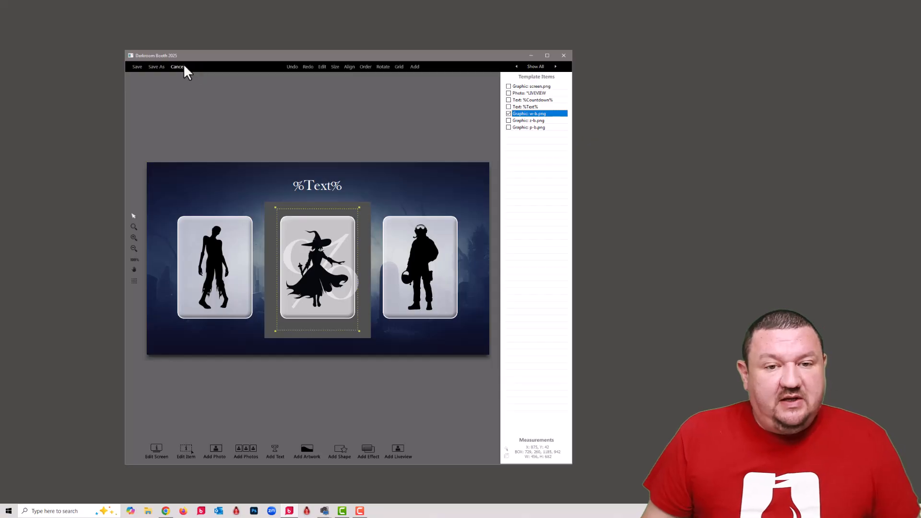
left_click(305, 278)
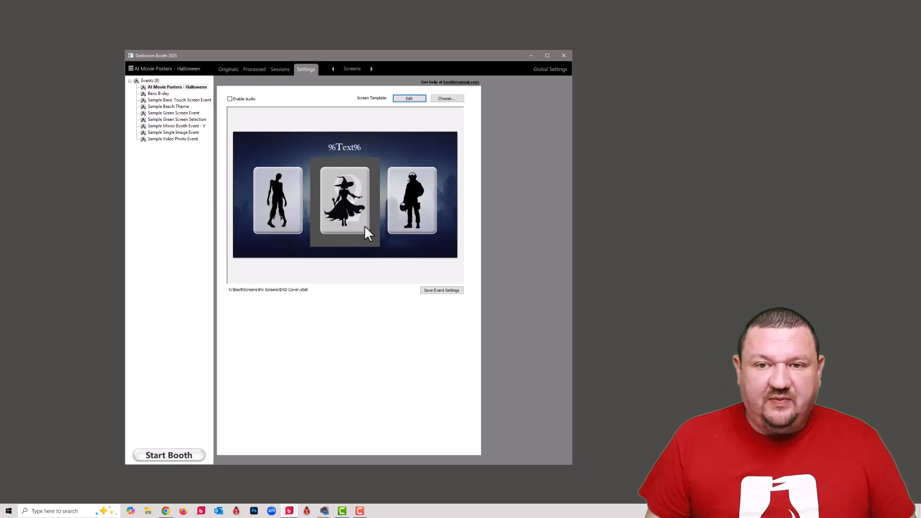
Step: Review the DNP DS40 printer's setup options in the global printer settings, and return to the event without changing them
left_click(555, 69)
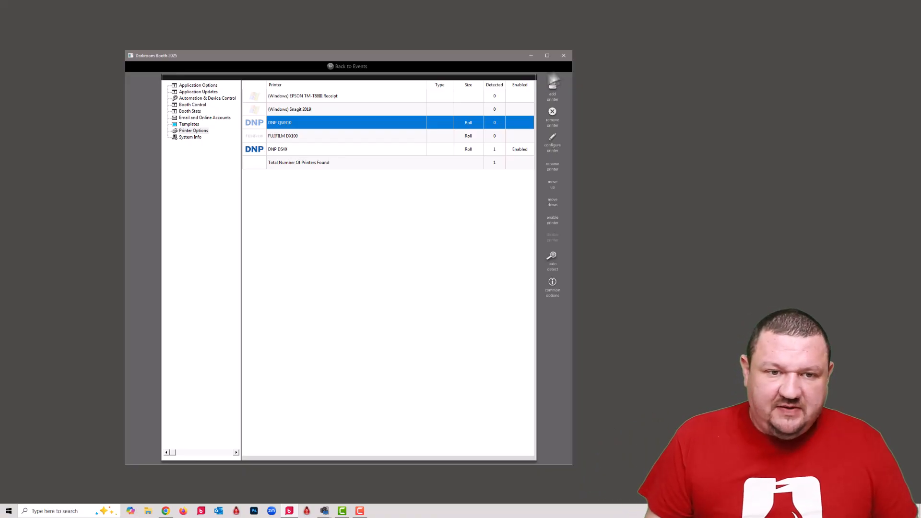
double_click(357, 153)
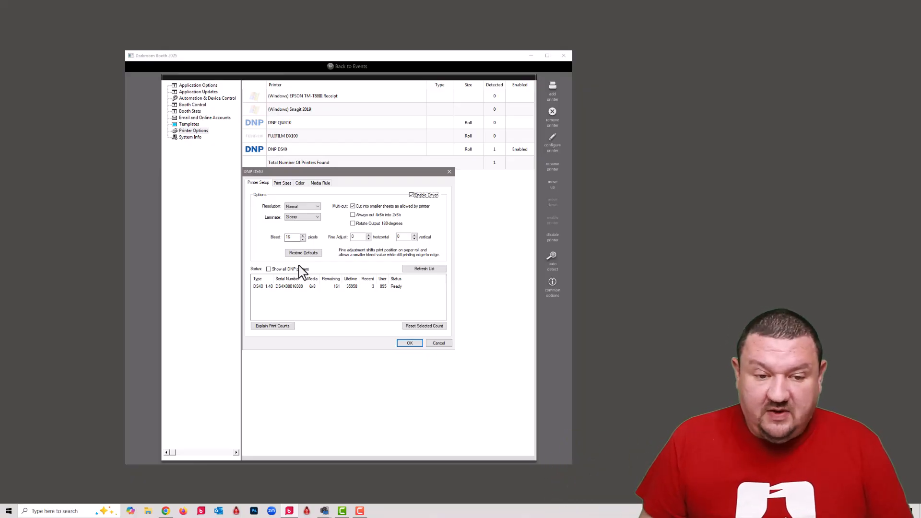
left_click(443, 343)
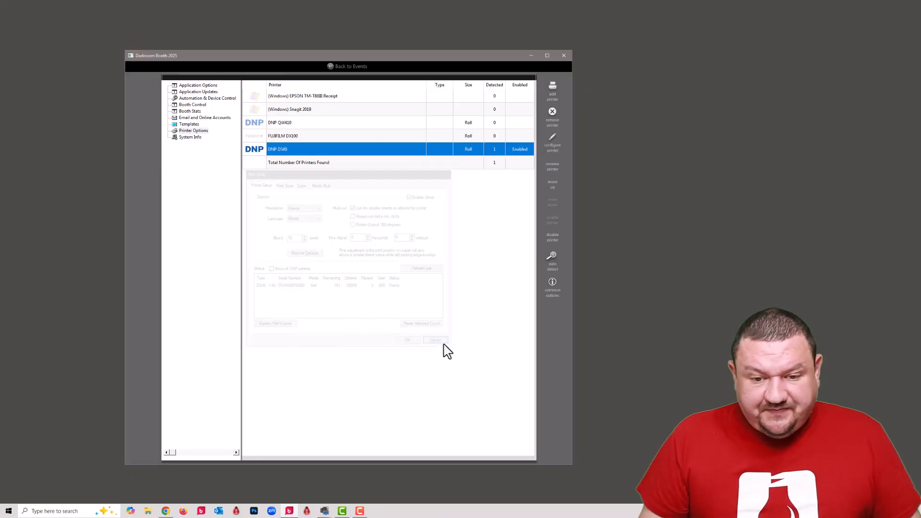
left_click(349, 67)
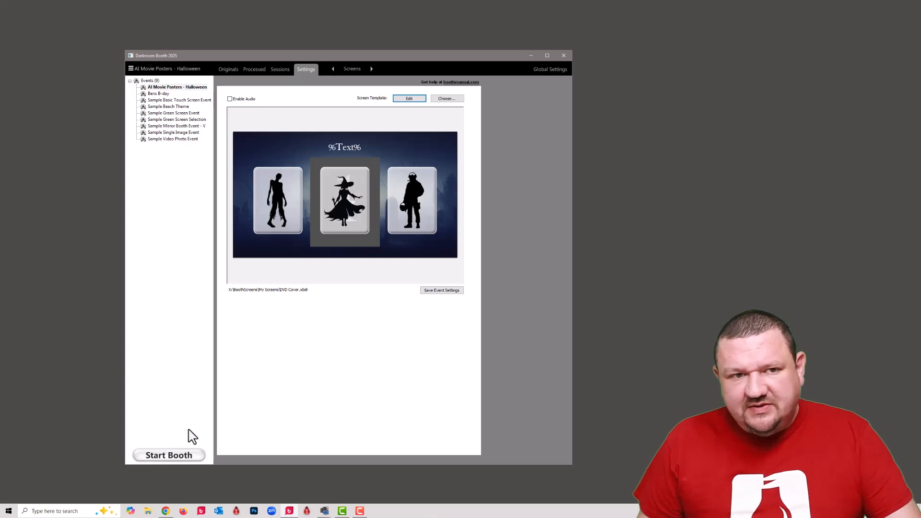
Step: Start the booth for the Halloween event and choose the pilot style to begin a photo session
left_click(169, 455)
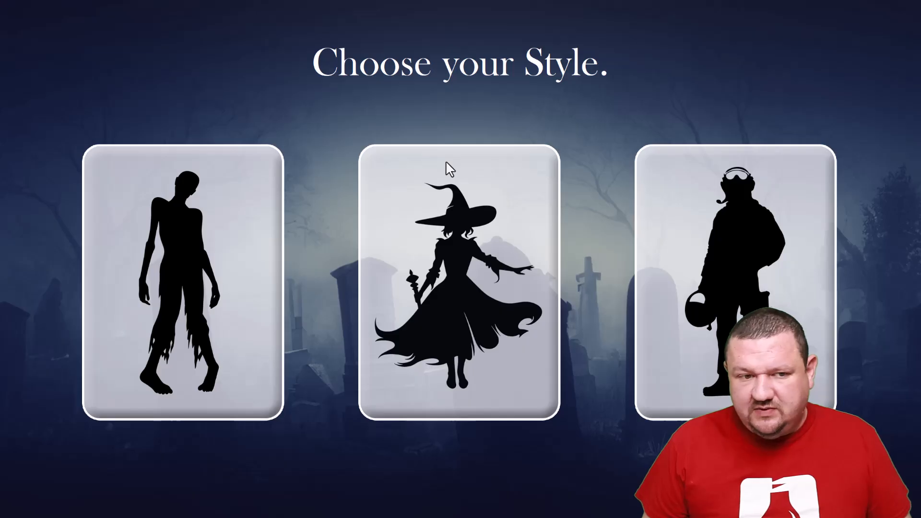
left_click(757, 243)
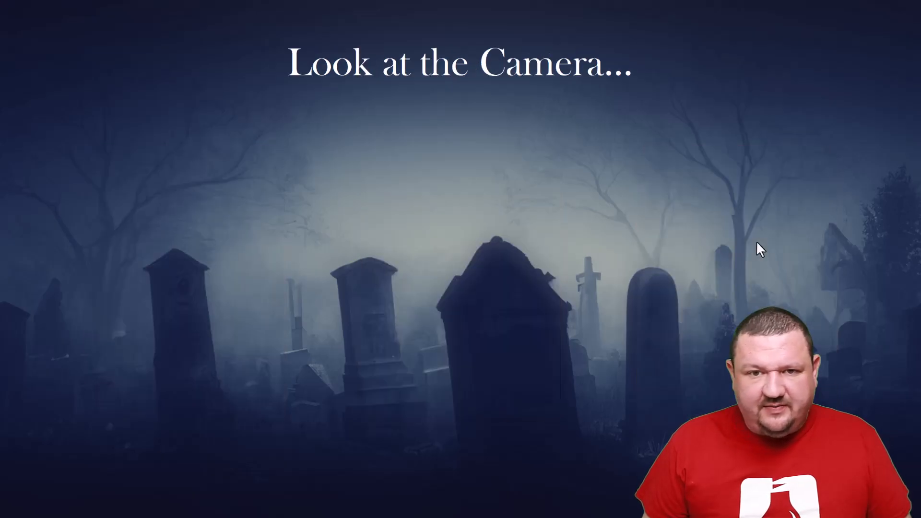